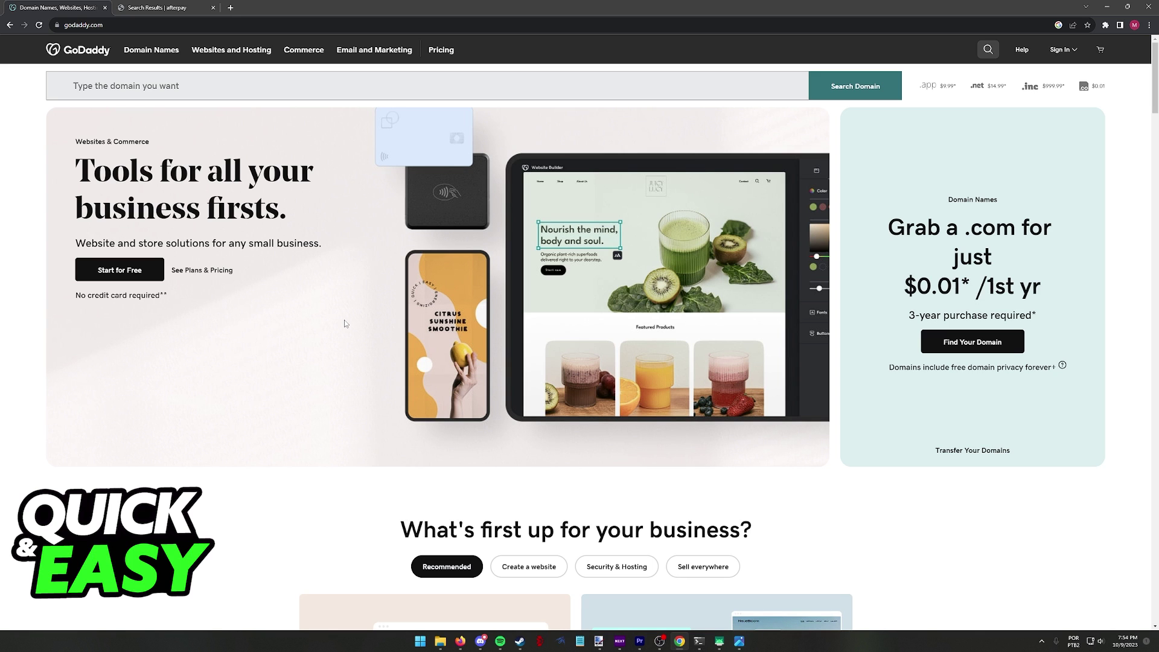
pyautogui.scroll(-3, 346, 323)
pyautogui.scroll(-3, 362, 393)
pyautogui.scroll(-2, 365, 391)
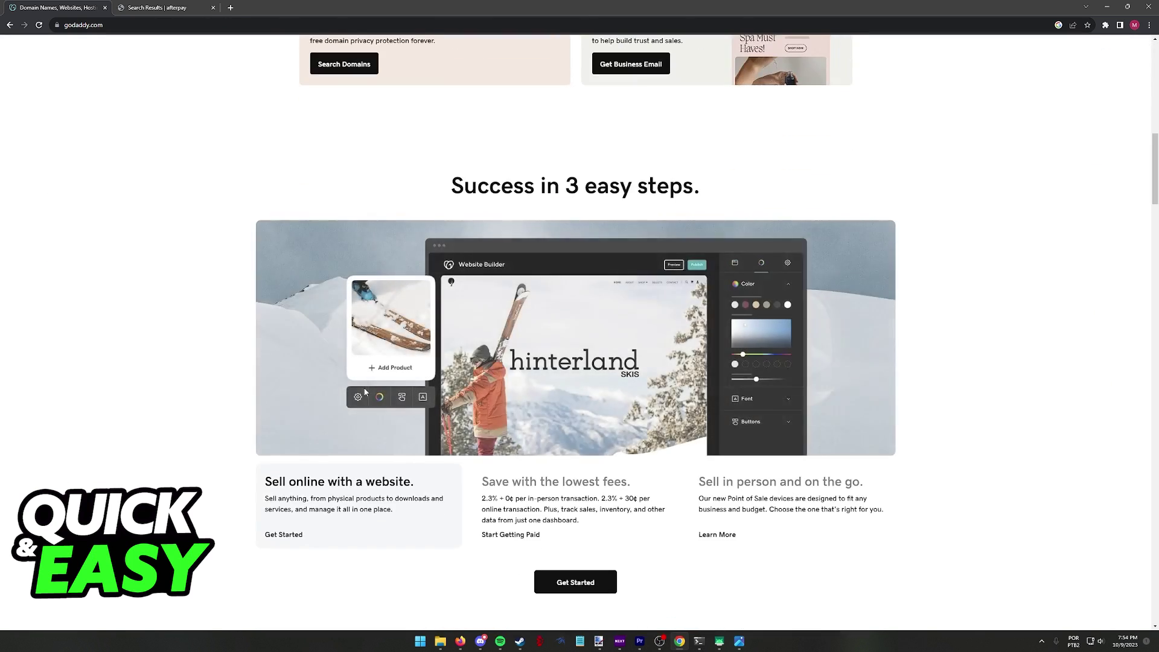
pyautogui.scroll(-2, 366, 391)
pyautogui.scroll(5, 220, 384)
pyautogui.scroll(3, 228, 385)
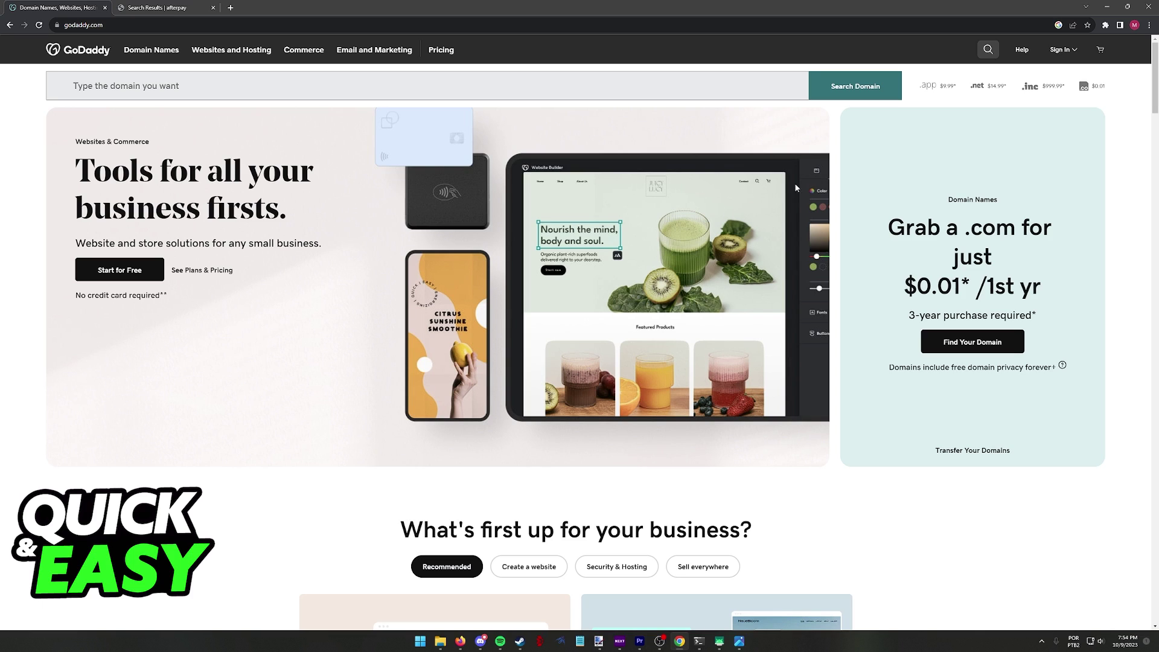
# Search the GoDaddy Help Center for 'afterpay' and open the 'Set up payment methods' article
pyautogui.click(1022, 50)
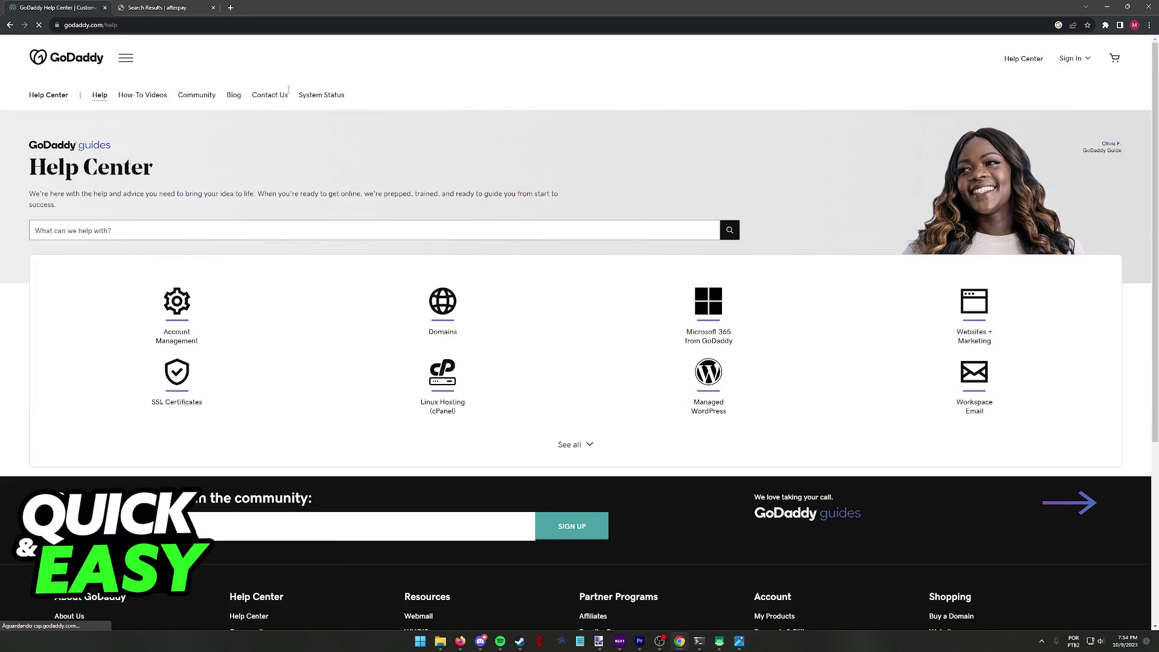
pyautogui.click(371, 227)
pyautogui.write('afterpay')
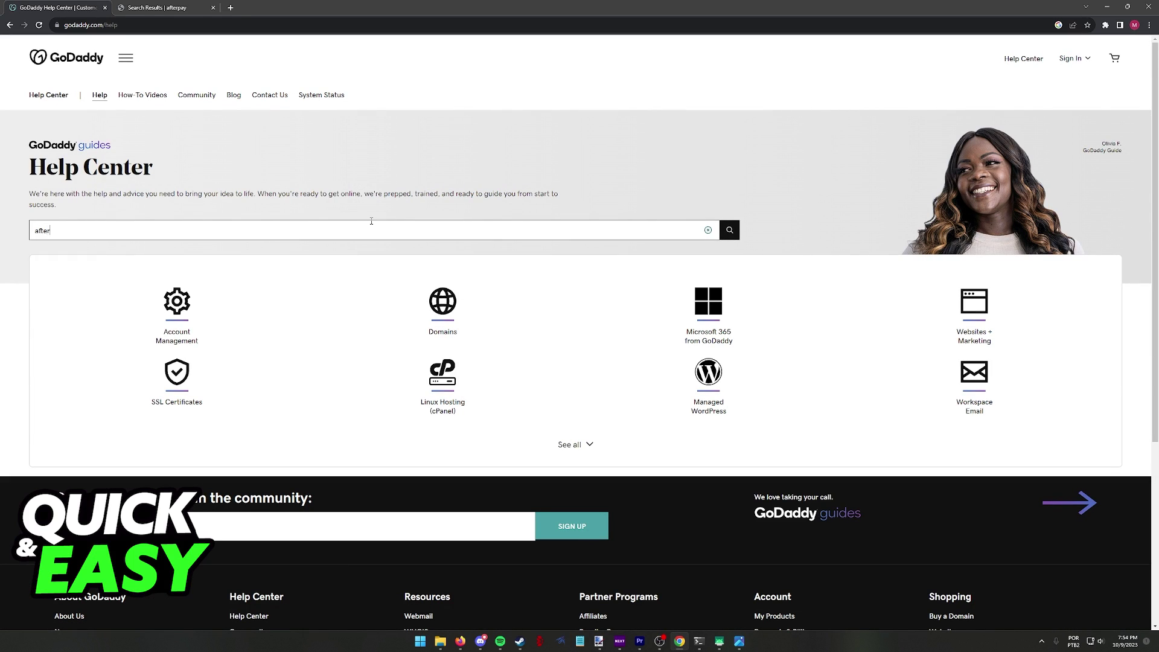
pyautogui.press('Return')
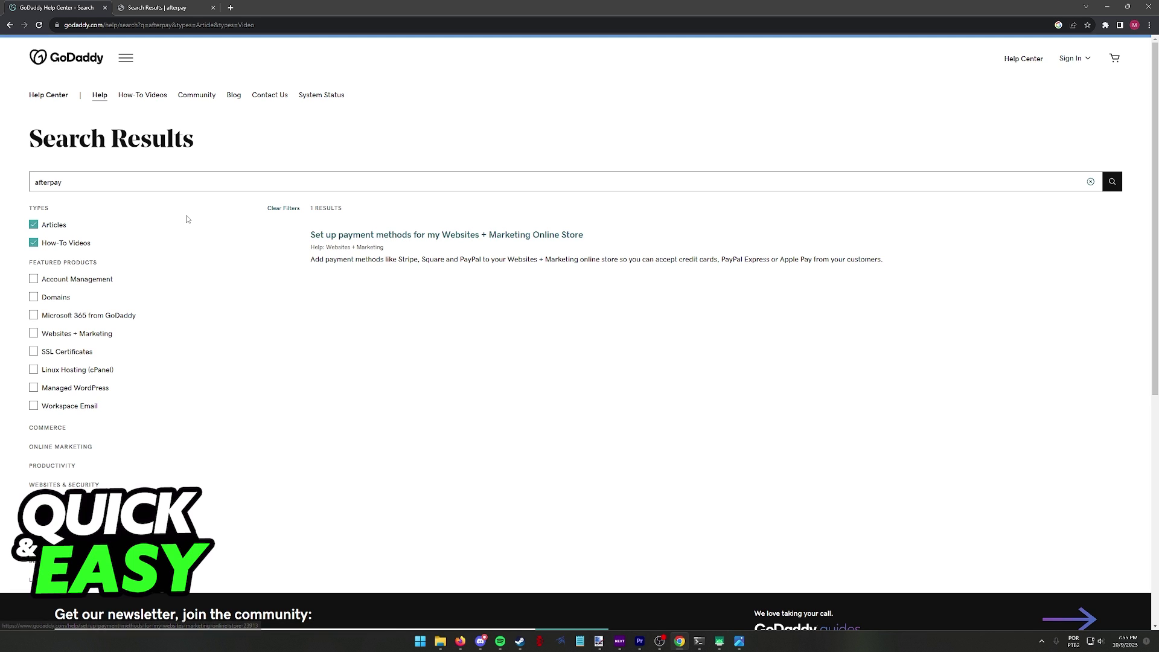
pyautogui.click(388, 235)
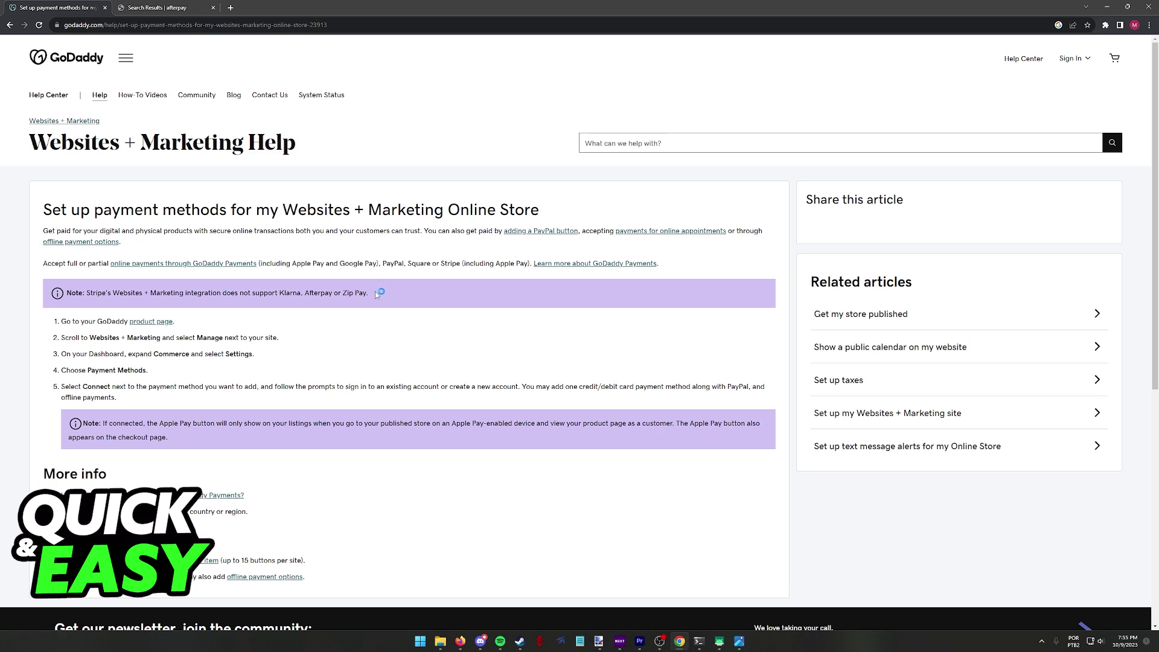
# Highlight the 'Klarna, Afterpay or Zip Pay' note, return home, then view afterpay community results
pyautogui.moveTo(369, 294); pyautogui.dragTo(66, 292)
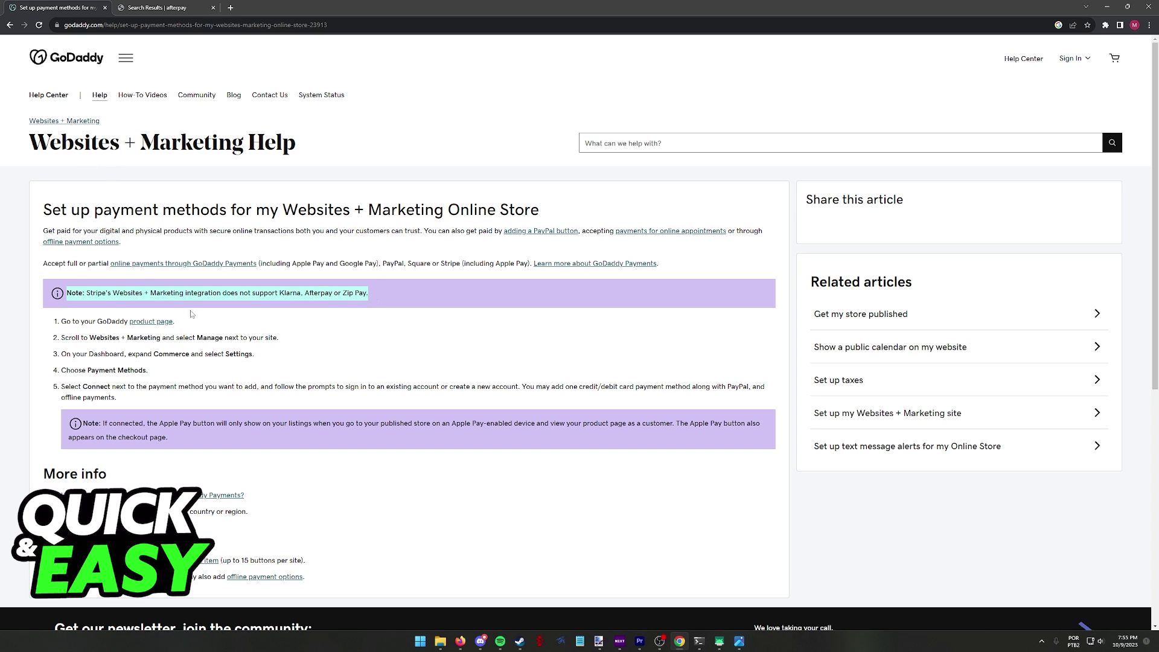
pyautogui.click(70, 63)
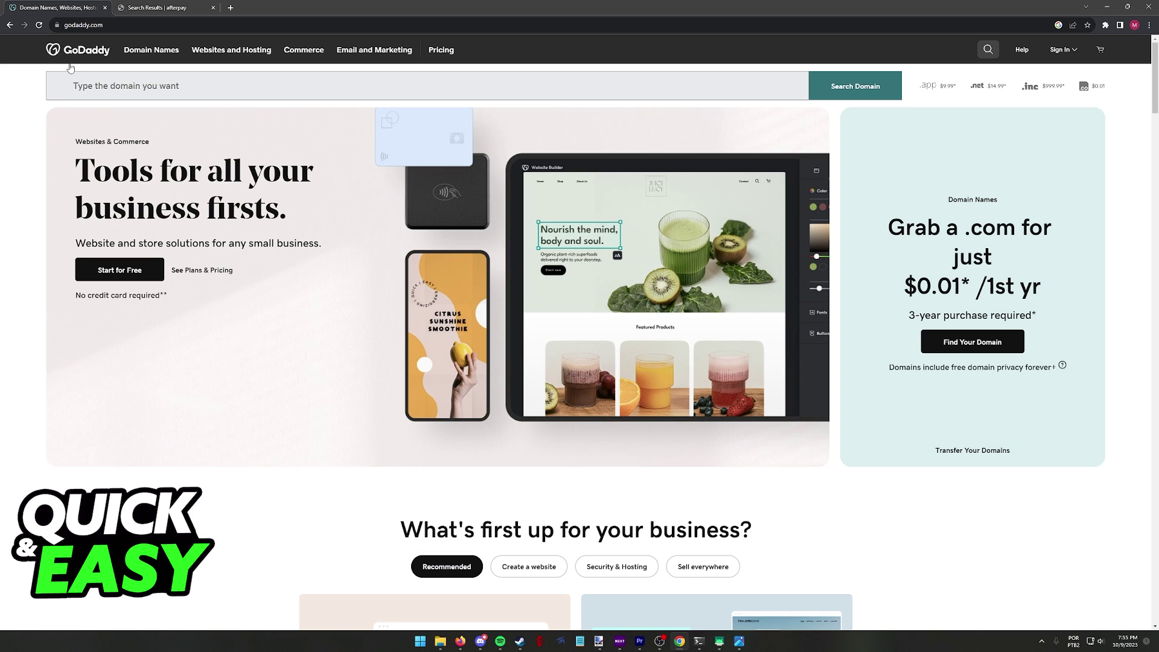
pyautogui.scroll(-1, 181, 181)
pyautogui.scroll(-3, 267, 293)
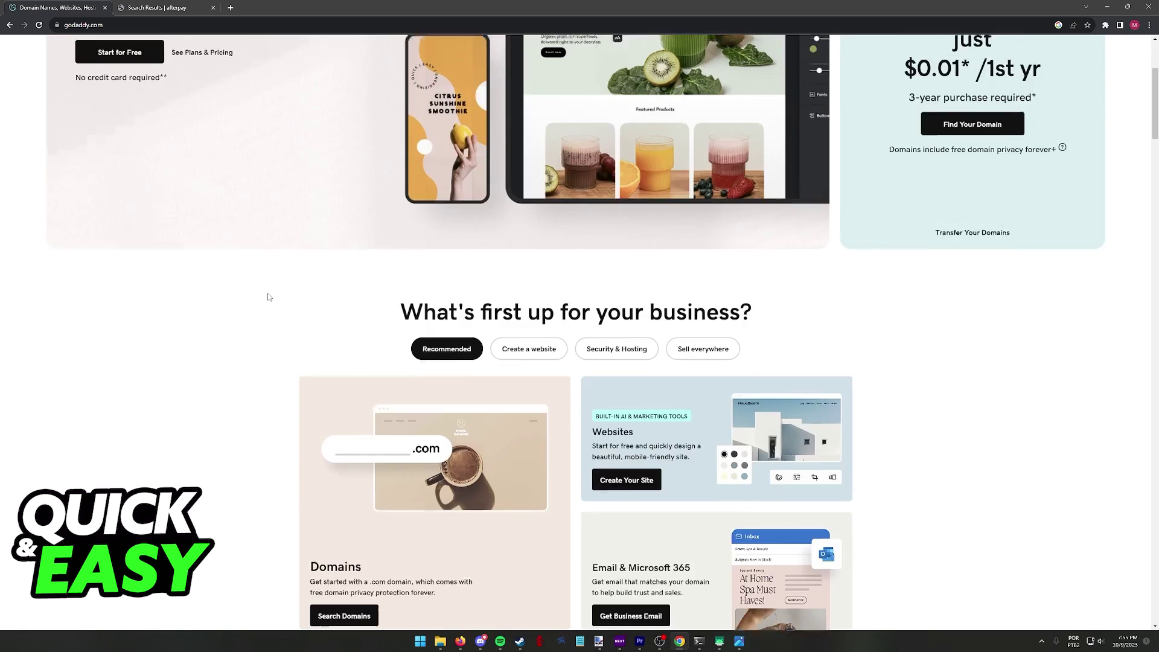
pyautogui.scroll(4, 276, 274)
pyautogui.click(177, 7)
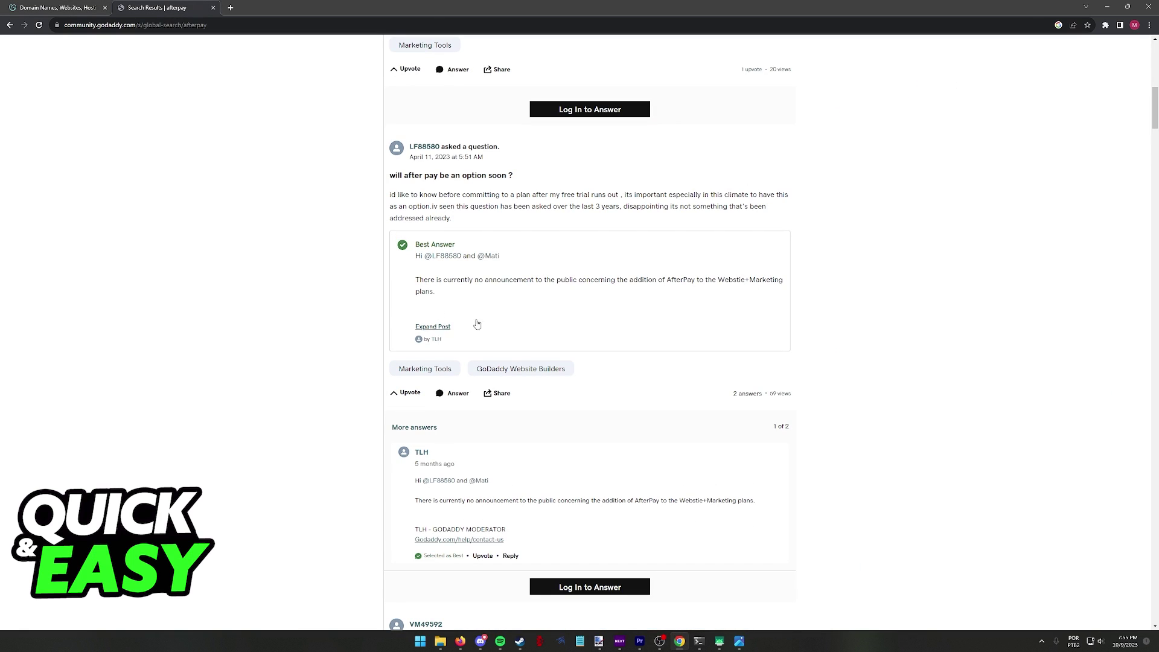
pyautogui.scroll(3, 344, 324)
pyautogui.scroll(-1, 345, 324)
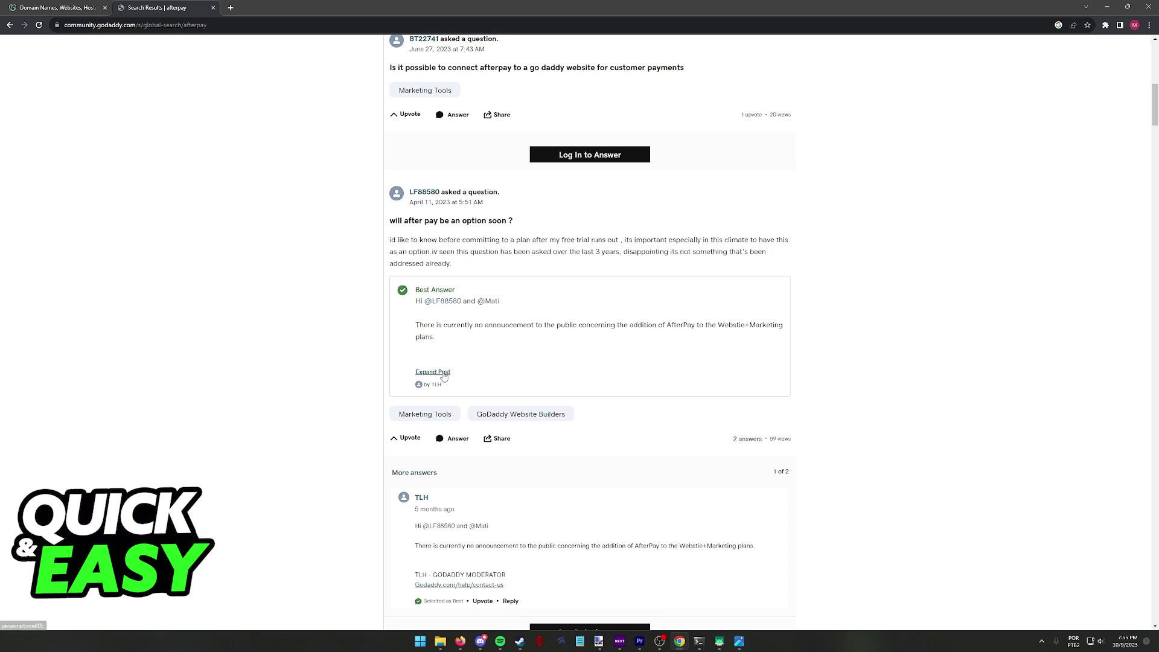
pyautogui.scroll(-1, 420, 399)
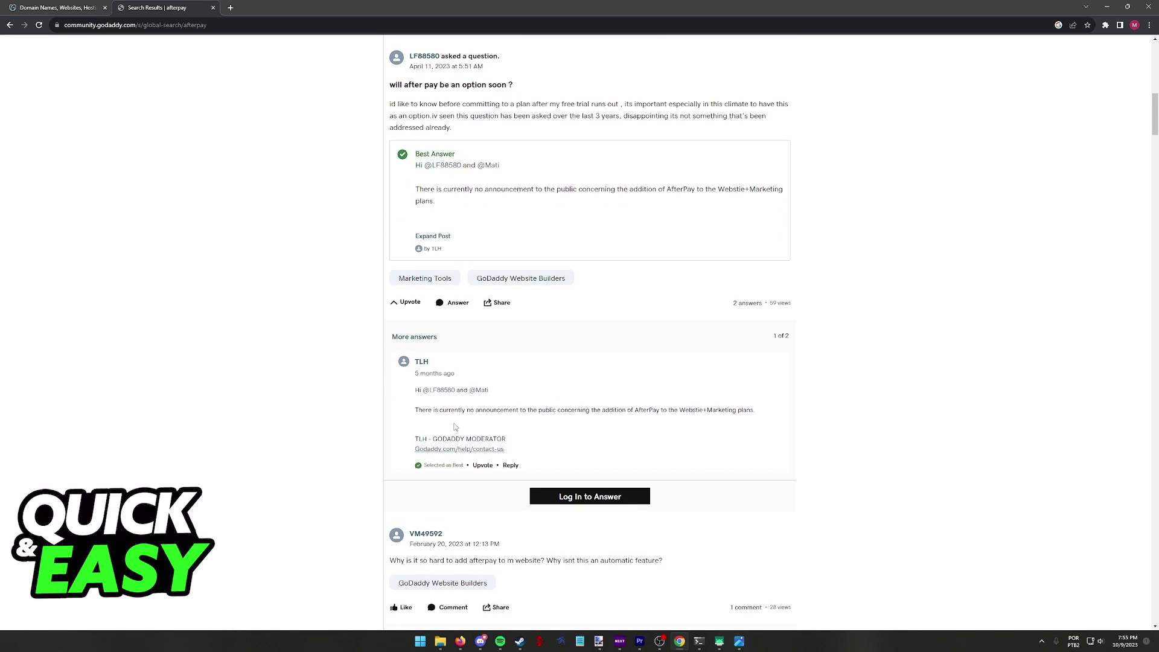
# Highlight the moderator's 'There is currently no announcement' answer, then return to the homepage tab
pyautogui.moveTo(415, 409); pyautogui.dragTo(634, 410)
pyautogui.click(634, 409)
pyautogui.hotkey('ctrl', 'shift', 'Tab')
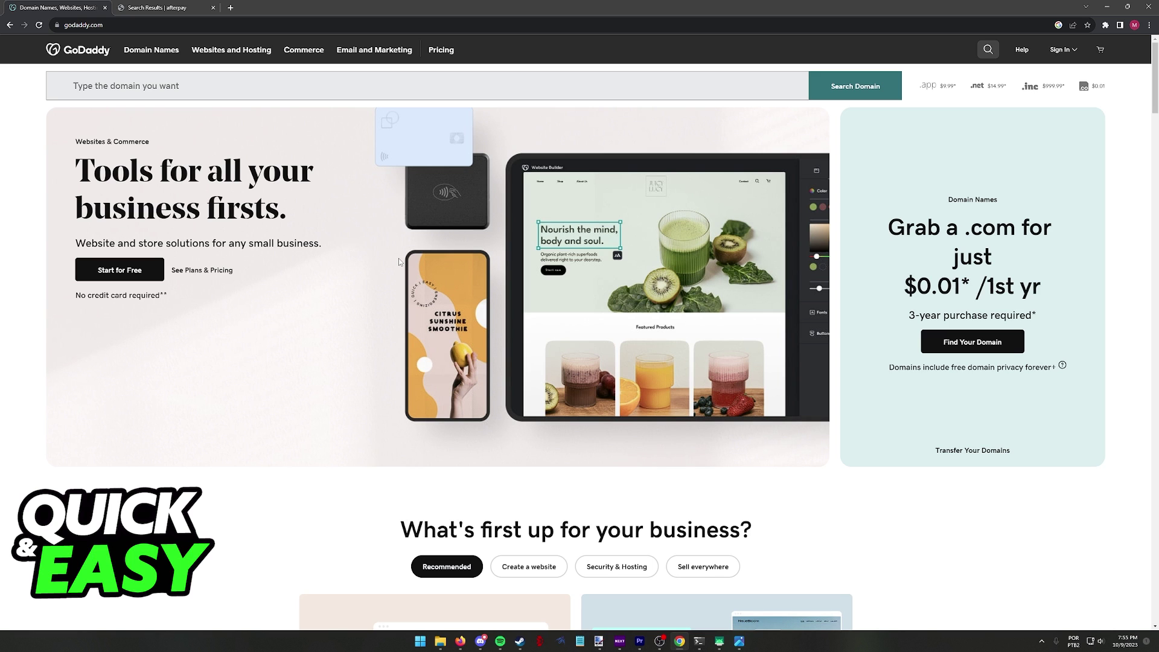
pyautogui.scroll(-3, 399, 262)
pyautogui.scroll(-3, 425, 308)
pyautogui.scroll(-2, 452, 355)
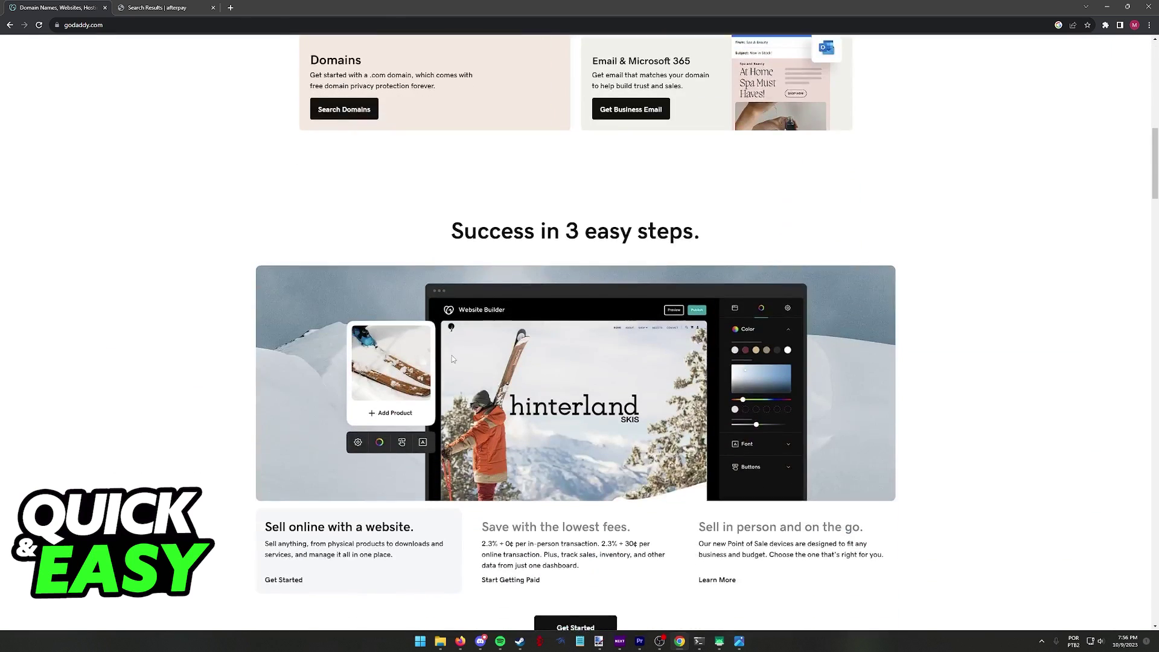
pyautogui.scroll(-3, 452, 355)
pyautogui.scroll(-3, 456, 367)
pyautogui.scroll(-3, 456, 364)
pyautogui.scroll(-3, 454, 364)
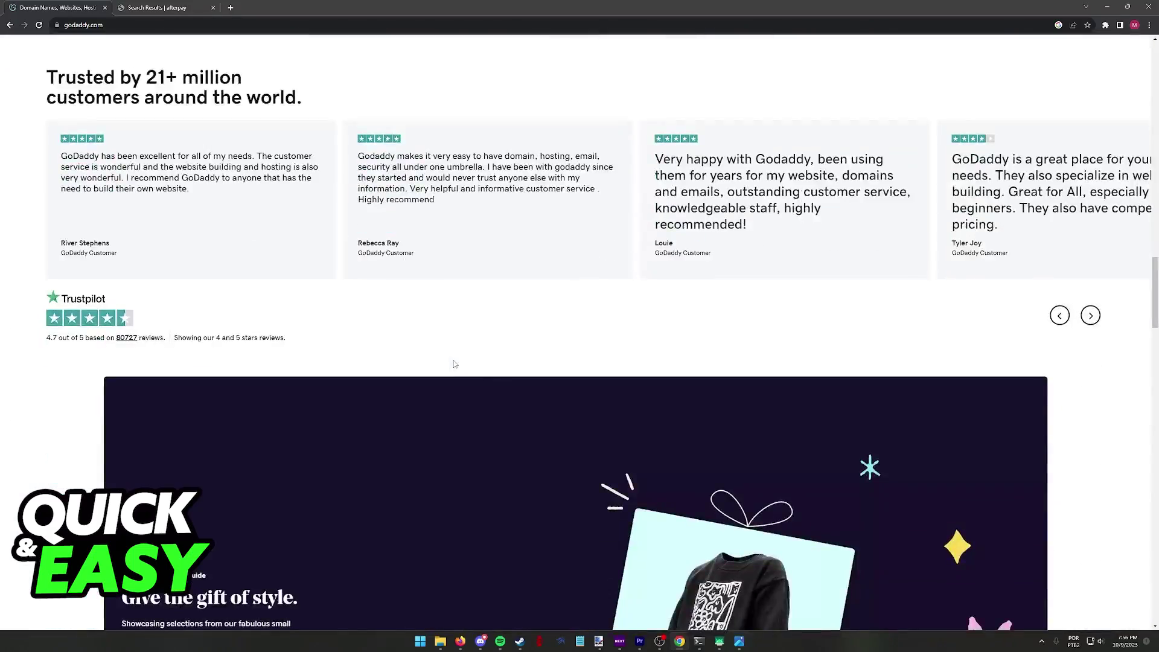
pyautogui.scroll(6, 454, 365)
pyautogui.scroll(4, 452, 365)
pyautogui.scroll(5, 452, 360)
pyautogui.scroll(5, 450, 355)
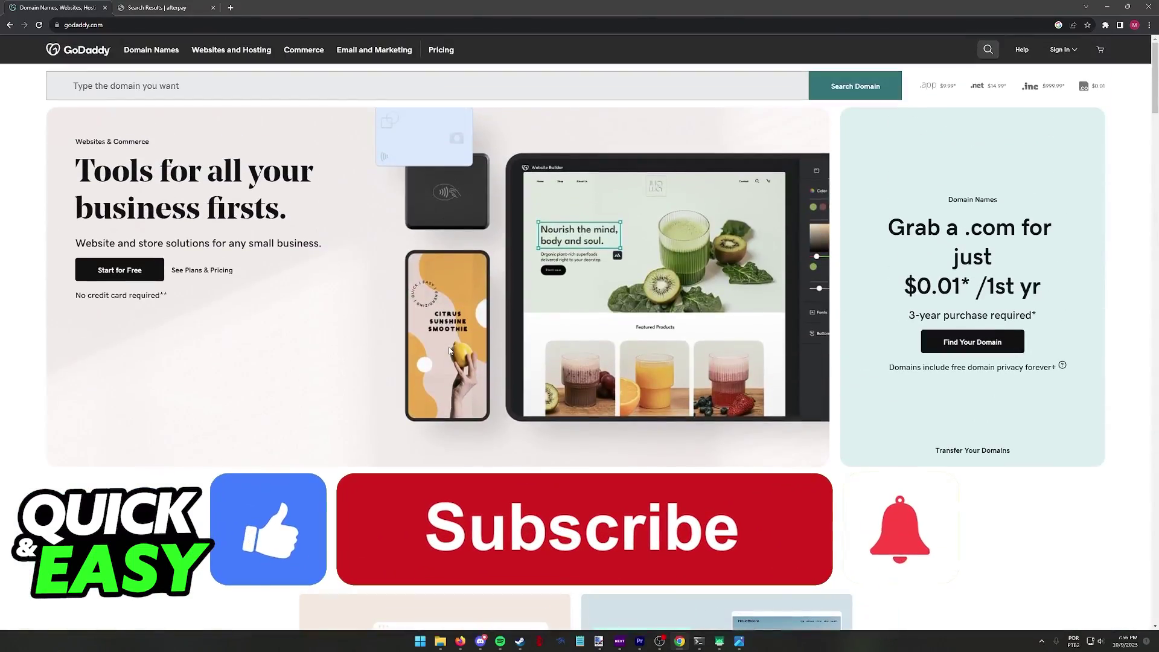